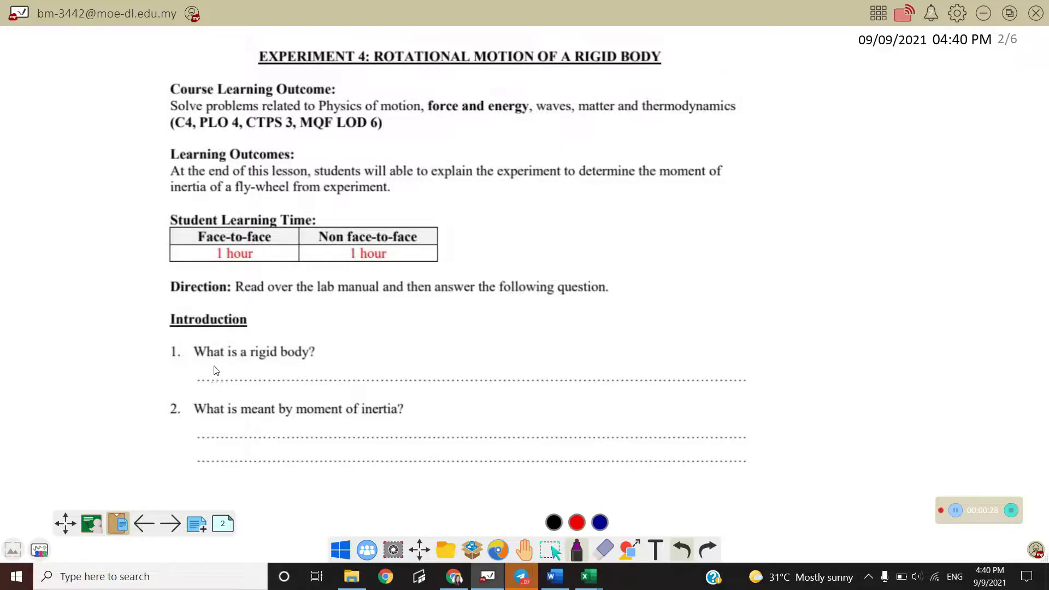
Step: Handwrite the rigid-body definition on question 1, then begin question 2 with 'the sum of the product of the mass'
mouse_move(218, 377)
mouse_down()
mouse_move(239, 371)
mouse_move(239, 362)
mouse_move(251, 374)
mouse_move(267, 368)
mouse_move(263, 379)
mouse_move(285, 368)
mouse_move(359, 380)
mouse_move(426, 363)
mouse_move(452, 371)
mouse_move(458, 387)
mouse_move(490, 358)
mouse_move(494, 374)
mouse_move(530, 380)
mouse_move(548, 367)
mouse_move(636, 377)
mouse_move(649, 366)
mouse_move(682, 376)
mouse_move(738, 365)
mouse_move(767, 376)
mouse_move(951, 362)
mouse_up()
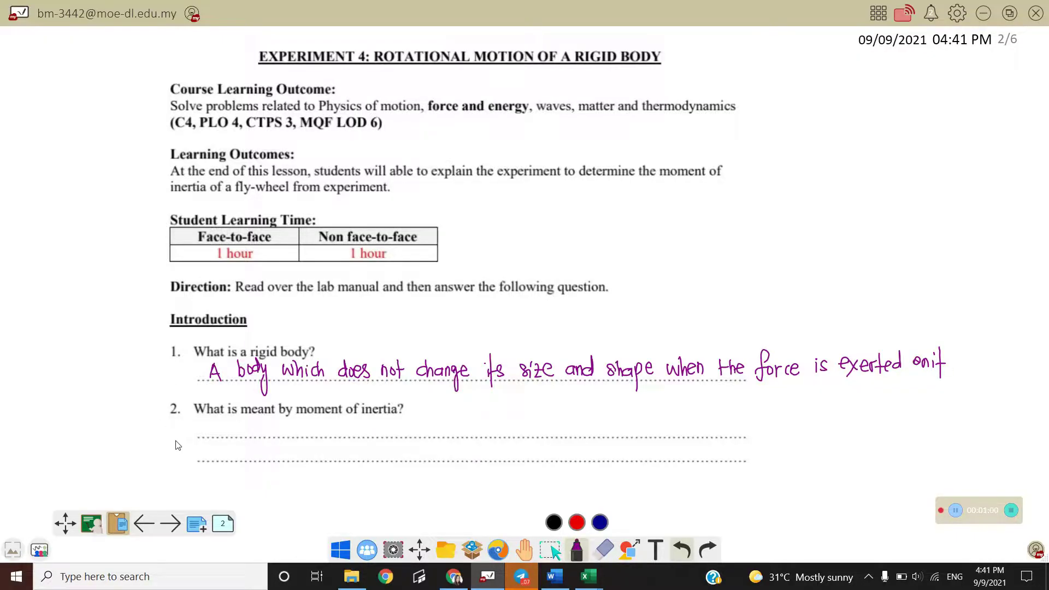
mouse_move(208, 420)
mouse_down()
mouse_move(244, 419)
mouse_move(242, 429)
mouse_move(263, 432)
mouse_move(331, 417)
mouse_move(360, 432)
mouse_move(366, 422)
mouse_move(412, 422)
mouse_move(414, 437)
mouse_move(448, 413)
mouse_move(439, 427)
mouse_move(535, 433)
mouse_up()
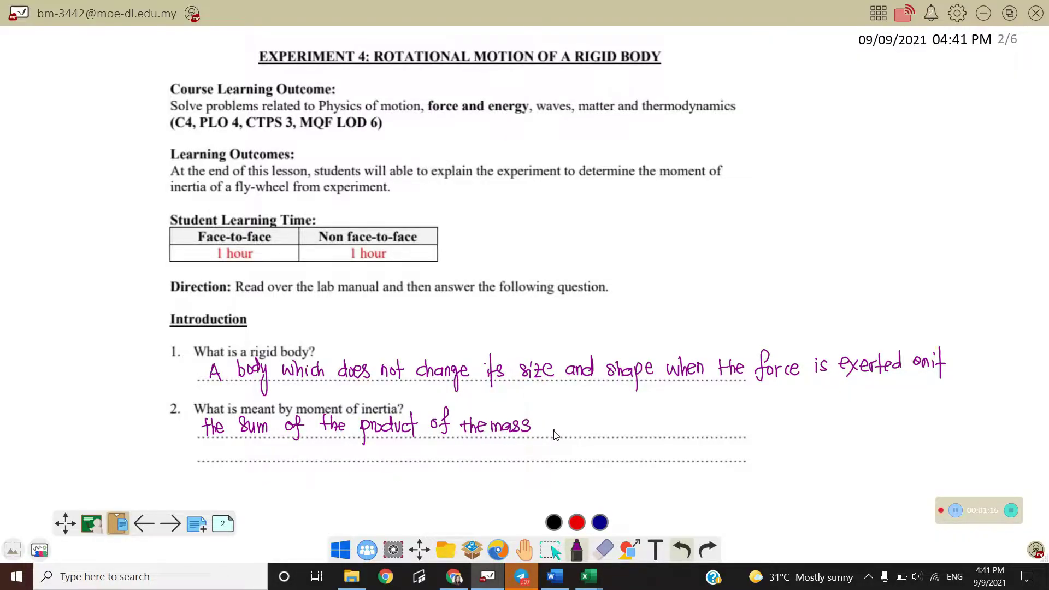
Step: Finish question 2's moment of inertia definition across both answer lines and add I = mR²
mouse_move(554, 429)
mouse_down()
mouse_move(575, 419)
mouse_move(612, 425)
mouse_move(616, 437)
mouse_move(685, 422)
mouse_move(688, 432)
mouse_move(710, 409)
mouse_move(710, 427)
mouse_move(720, 421)
mouse_move(740, 444)
mouse_move(746, 430)
mouse_move(800, 430)
mouse_move(804, 420)
mouse_move(824, 436)
mouse_move(845, 427)
mouse_up()
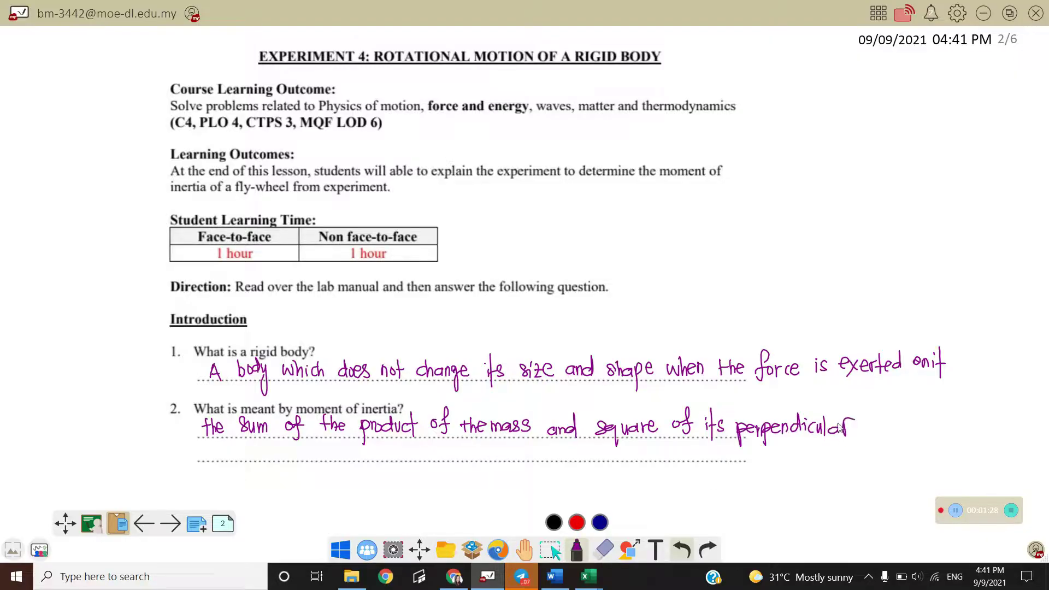
mouse_move(212, 453)
mouse_down()
mouse_move(232, 472)
mouse_move(235, 452)
mouse_move(269, 449)
mouse_move(297, 463)
mouse_move(303, 452)
mouse_move(470, 448)
mouse_move(464, 471)
mouse_move(474, 454)
mouse_move(542, 453)
mouse_up()
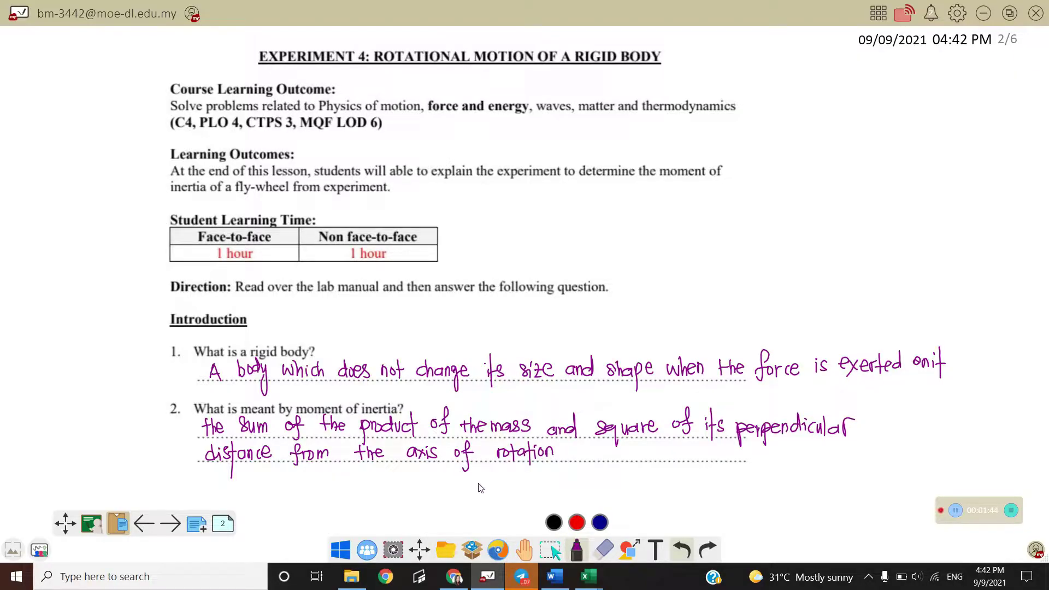
drag(604, 446, 604, 459)
drag(599, 460, 610, 459)
mouse_move(621, 449)
mouse_down()
mouse_move(663, 460)
mouse_move(670, 452)
mouse_up()
Step: On page 3, answer question 3 with symbol I and unit kg m², noting I = mR² above
click(171, 523)
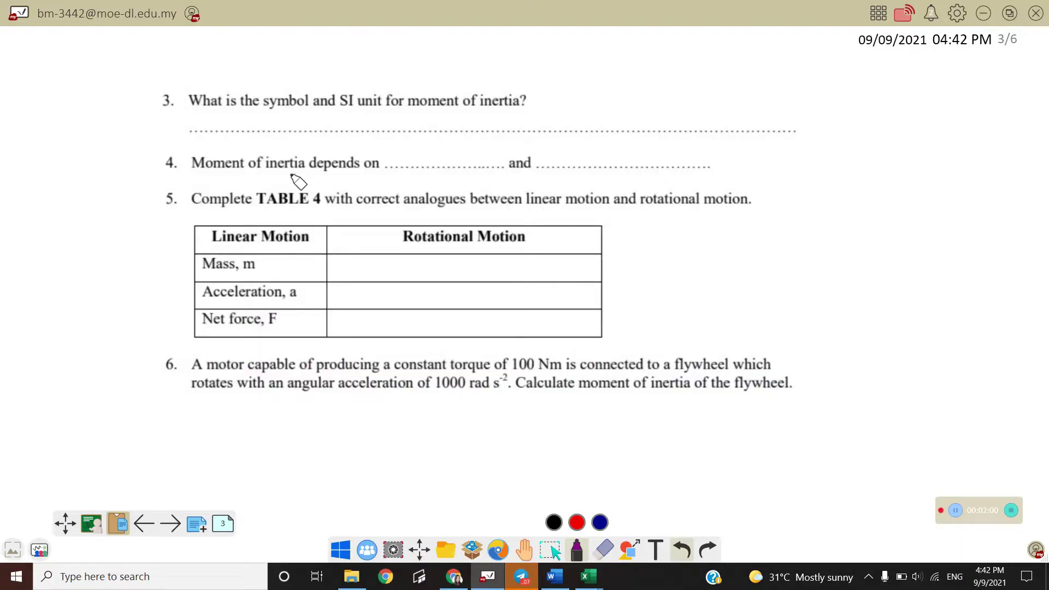
drag(248, 114, 252, 127)
drag(248, 127, 278, 132)
mouse_move(368, 53)
mouse_down()
mouse_move(399, 69)
mouse_move(420, 64)
mouse_up()
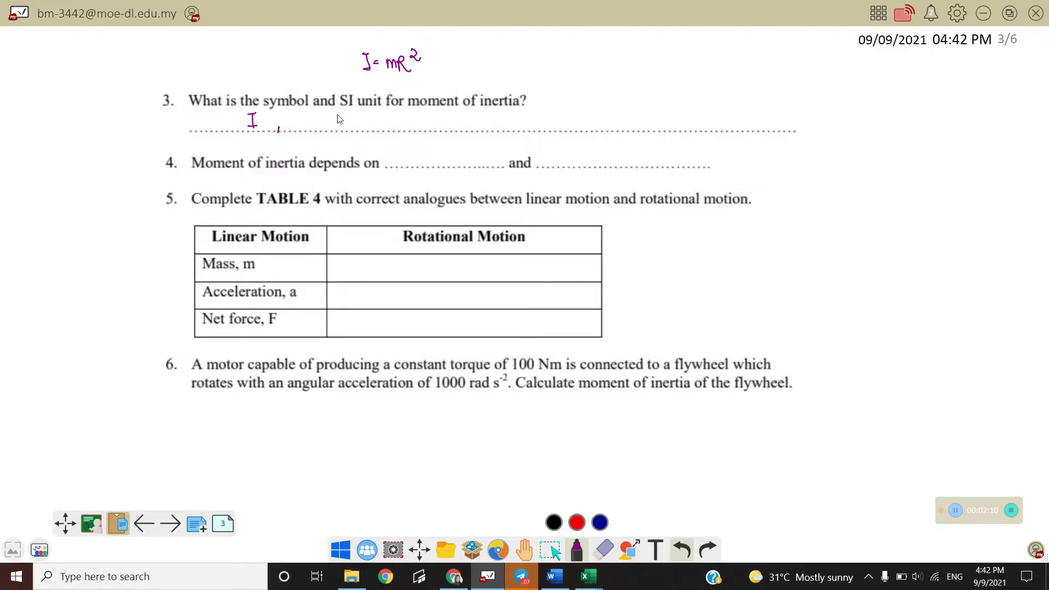
drag(318, 115, 330, 138)
drag(340, 127, 362, 117)
Step: Fill question 4 with mass and radius, underline linear and rotational, and enter I and α in Table 4
drag(407, 162, 445, 164)
drag(564, 164, 621, 159)
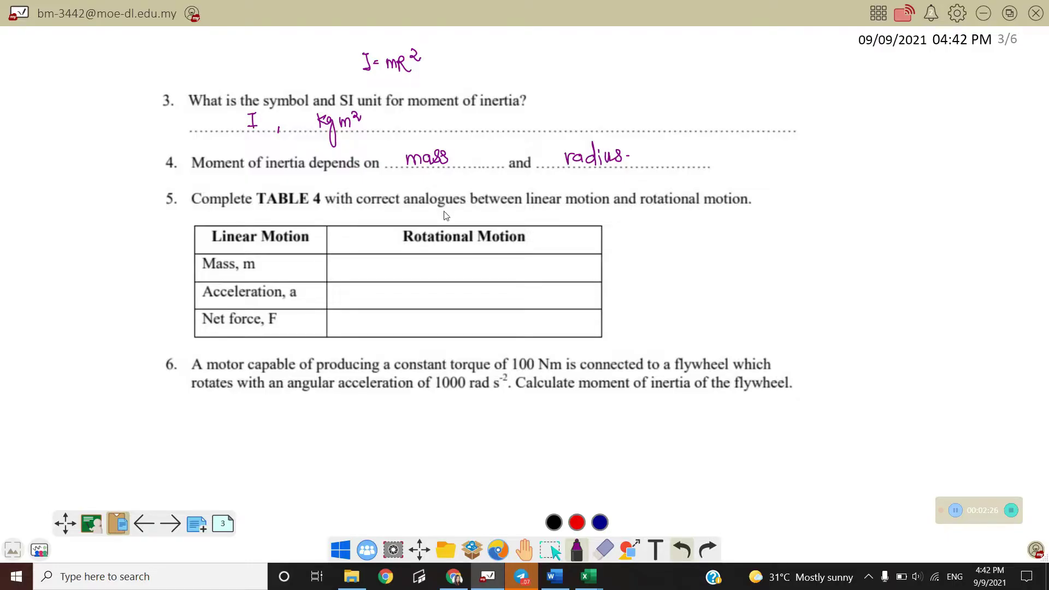
drag(529, 209, 548, 211)
drag(652, 209, 680, 208)
drag(386, 263, 390, 275)
drag(386, 276, 395, 276)
drag(404, 293, 413, 304)
Step: Write τ in Table 4's net force row, then circle question 6's 100 Nm and label it τ
mouse_move(391, 321)
mouse_down()
mouse_move(404, 319)
mouse_move(404, 333)
mouse_up()
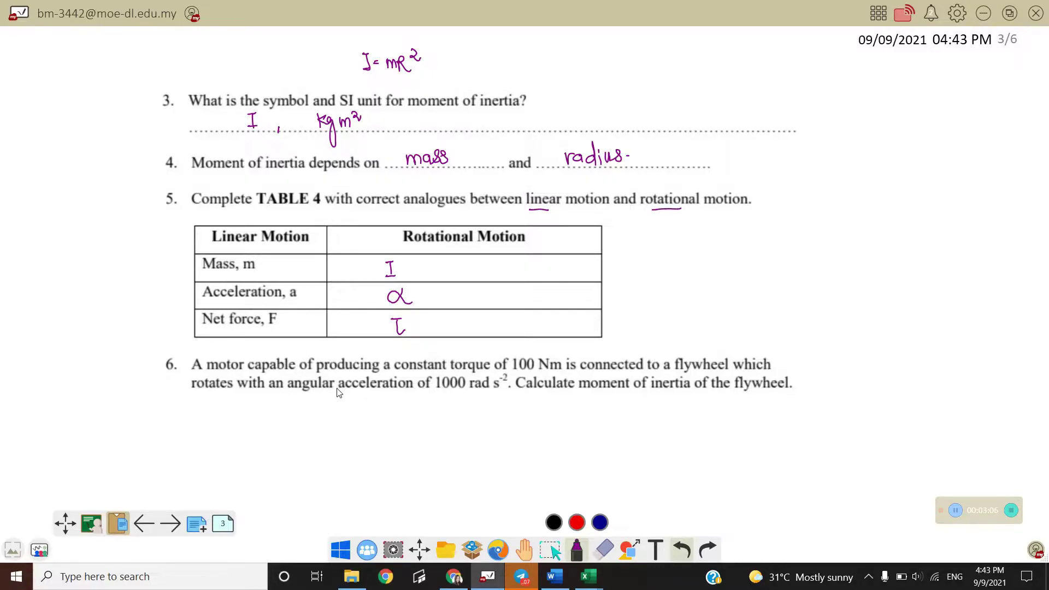
mouse_move(512, 365)
mouse_down()
mouse_move(550, 357)
mouse_move(521, 357)
mouse_move(569, 378)
mouse_move(583, 360)
mouse_up()
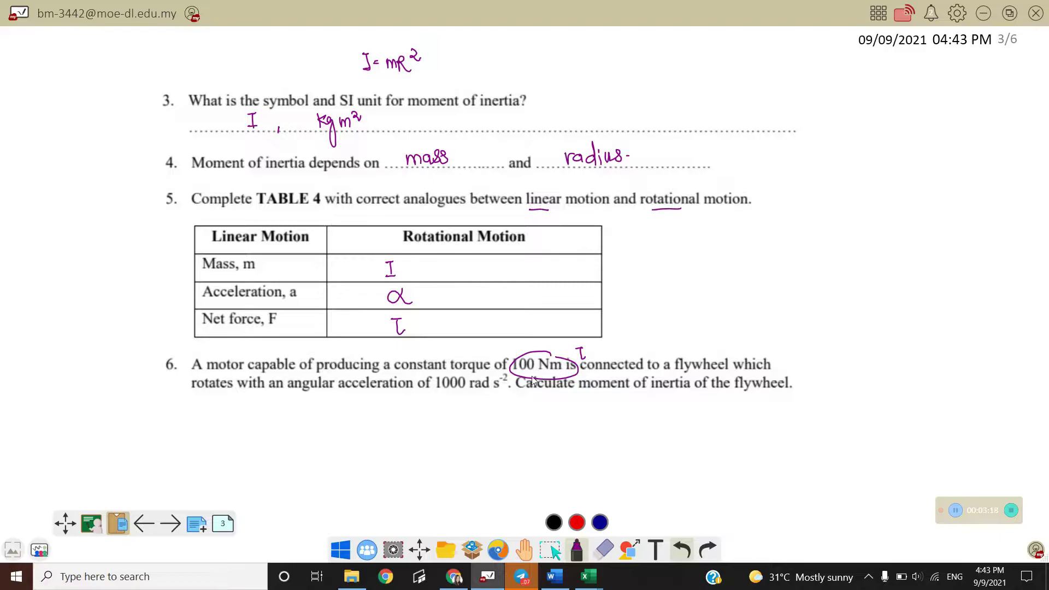
Step: Label 1000 rad as α, start 'I =', and write and box τ = Iα
drag(437, 394, 440, 395)
drag(457, 401, 457, 407)
mouse_move(286, 422)
mouse_down()
mouse_move(297, 421)
mouse_move(299, 440)
mouse_up()
mouse_move(308, 434)
mouse_down()
mouse_move(346, 426)
mouse_move(333, 440)
mouse_move(349, 447)
mouse_up()
mouse_move(147, 414)
mouse_down()
mouse_move(163, 413)
mouse_move(159, 437)
mouse_up()
mouse_move(162, 419)
mouse_down()
mouse_move(184, 413)
mouse_move(181, 432)
mouse_move(207, 433)
mouse_up()
mouse_move(141, 401)
mouse_down()
mouse_move(143, 442)
mouse_move(195, 452)
mouse_move(227, 437)
mouse_move(214, 401)
mouse_move(147, 400)
mouse_up()
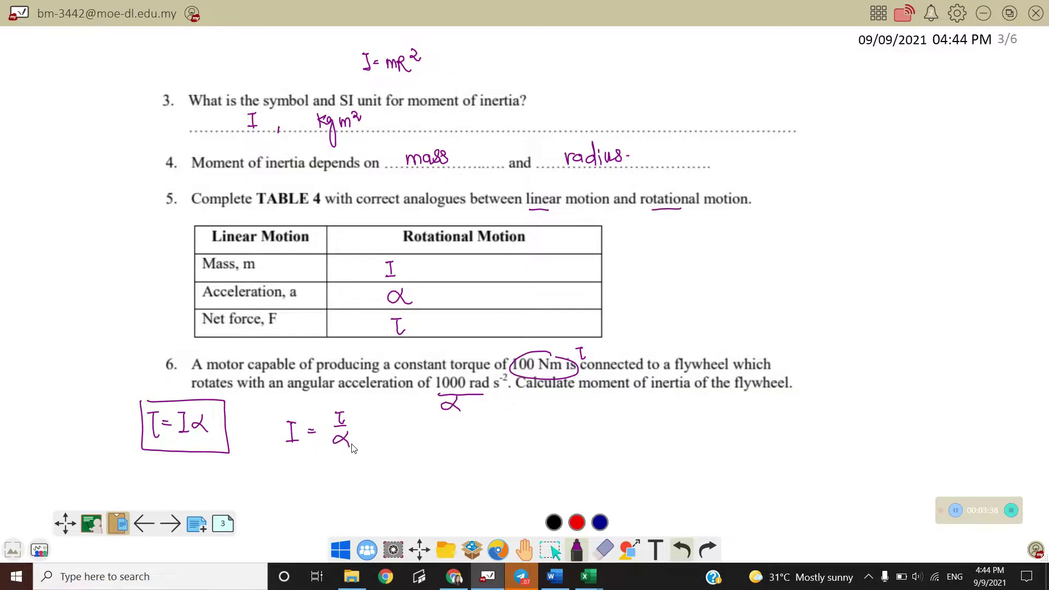
Step: Complete the calculation I = 100/1000 = 0.1 kgm² and move on to page 4
drag(392, 418, 394, 430)
mouse_move(404, 417)
mouse_down()
mouse_move(402, 429)
mouse_move(405, 417)
mouse_up()
mouse_move(415, 417)
mouse_down()
mouse_move(411, 430)
mouse_move(416, 417)
mouse_move(442, 431)
mouse_move(395, 453)
mouse_up()
mouse_move(407, 437)
mouse_down()
mouse_move(403, 451)
mouse_move(409, 438)
mouse_up()
mouse_move(421, 438)
mouse_down()
mouse_move(415, 451)
mouse_move(423, 438)
mouse_up()
mouse_move(436, 438)
mouse_down()
mouse_move(430, 451)
mouse_move(437, 438)
mouse_up()
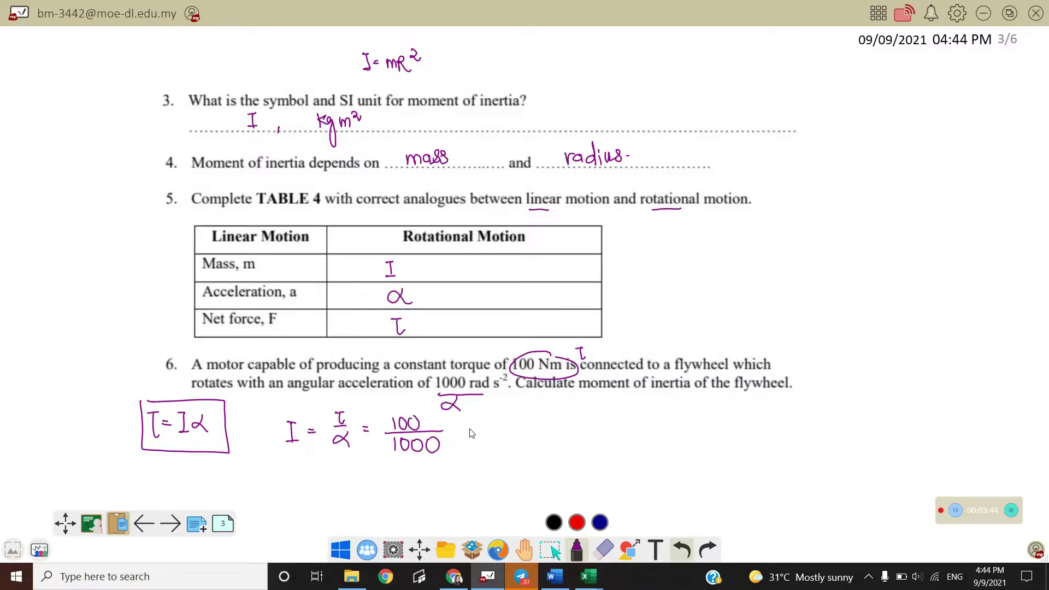
click(511, 440)
drag(501, 428, 521, 442)
drag(536, 425, 545, 443)
drag(554, 431, 553, 461)
drag(562, 443, 579, 427)
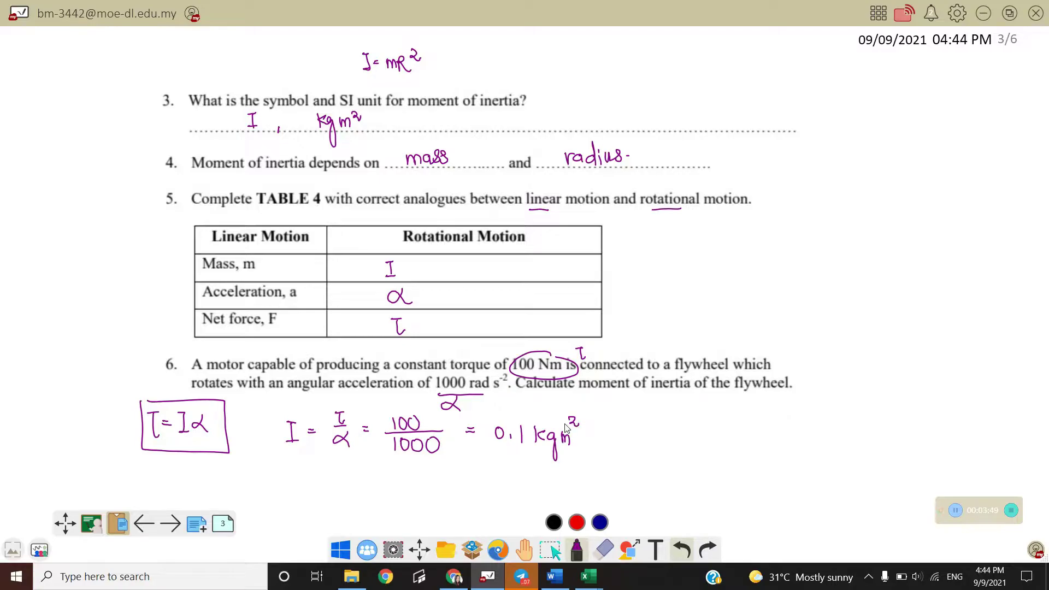
click(173, 524)
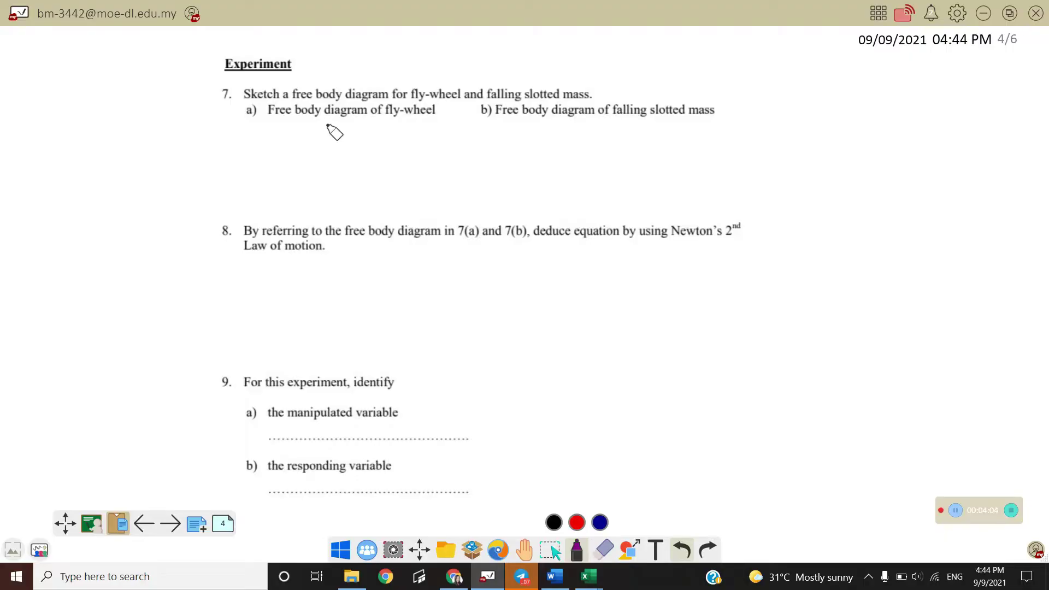
Step: Circle 'fly-wheel' in 7(a) and draw the flywheel circle with a curved angular-acceleration arrow
mouse_move(389, 118)
mouse_down()
mouse_move(396, 99)
mouse_move(445, 112)
mouse_move(407, 100)
mouse_up()
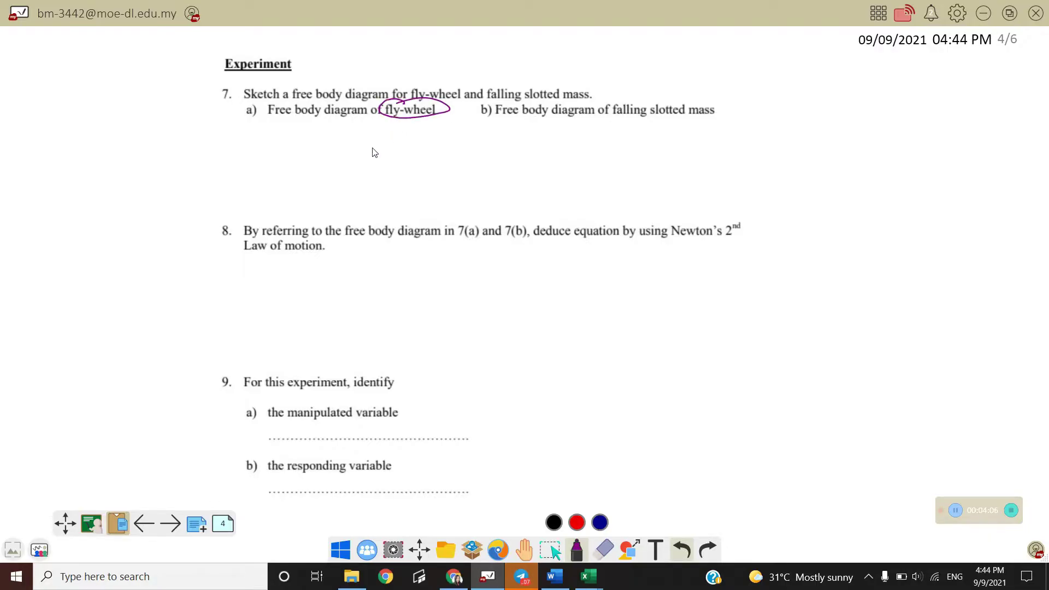
mouse_move(341, 141)
mouse_down()
mouse_move(327, 147)
mouse_move(372, 169)
mouse_move(351, 144)
mouse_move(337, 145)
mouse_move(368, 162)
mouse_move(351, 162)
mouse_move(358, 154)
mouse_move(375, 201)
mouse_move(392, 182)
mouse_move(389, 201)
mouse_up()
mouse_move(320, 138)
mouse_down()
mouse_move(364, 124)
mouse_move(386, 153)
mouse_move(417, 148)
mouse_up()
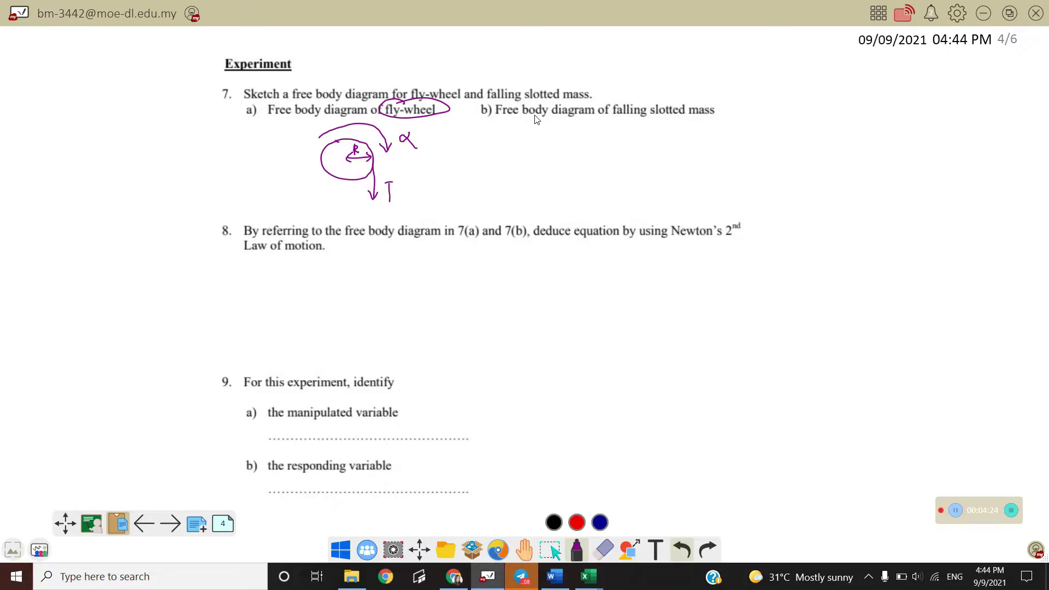
Step: Circle 'slotted mass' in 7(b) and draw its box with tension T and downward acceleration a
drag(659, 106, 652, 124)
mouse_move(607, 152)
mouse_down()
mouse_move(607, 174)
mouse_move(628, 153)
mouse_move(628, 175)
mouse_move(608, 174)
mouse_up()
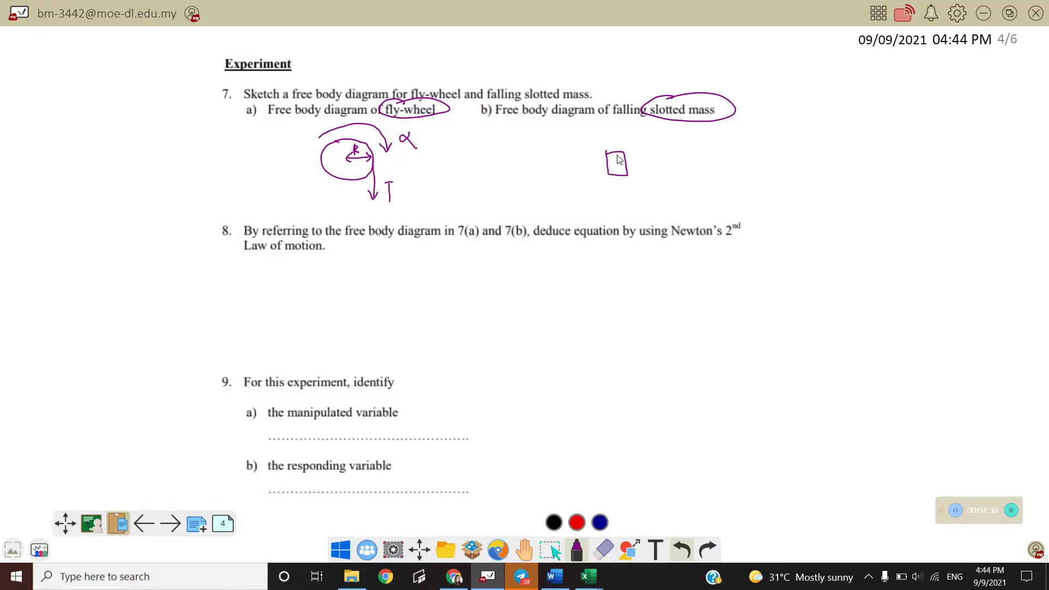
mouse_move(613, 153)
mouse_down()
mouse_move(612, 130)
mouse_move(619, 137)
mouse_up()
mouse_move(621, 129)
mouse_down()
mouse_move(617, 194)
mouse_move(623, 186)
mouse_move(643, 212)
mouse_up()
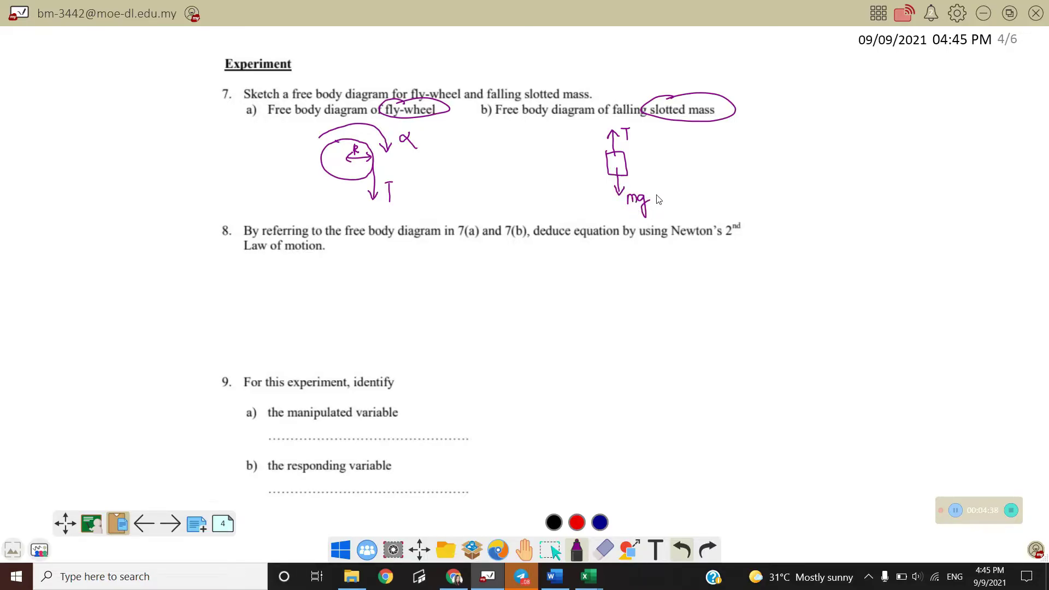
drag(660, 141, 665, 179)
drag(686, 156, 686, 164)
Step: Under question 8, write the heading Fly-Wheel and the equation Στ = Iα
mouse_move(266, 267)
mouse_down()
mouse_move(265, 283)
mouse_move(274, 268)
mouse_up()
drag(265, 275, 272, 276)
mouse_move(283, 267)
mouse_down()
mouse_move(284, 293)
mouse_move(300, 274)
mouse_up()
drag(305, 265, 336, 279)
drag(337, 275, 346, 279)
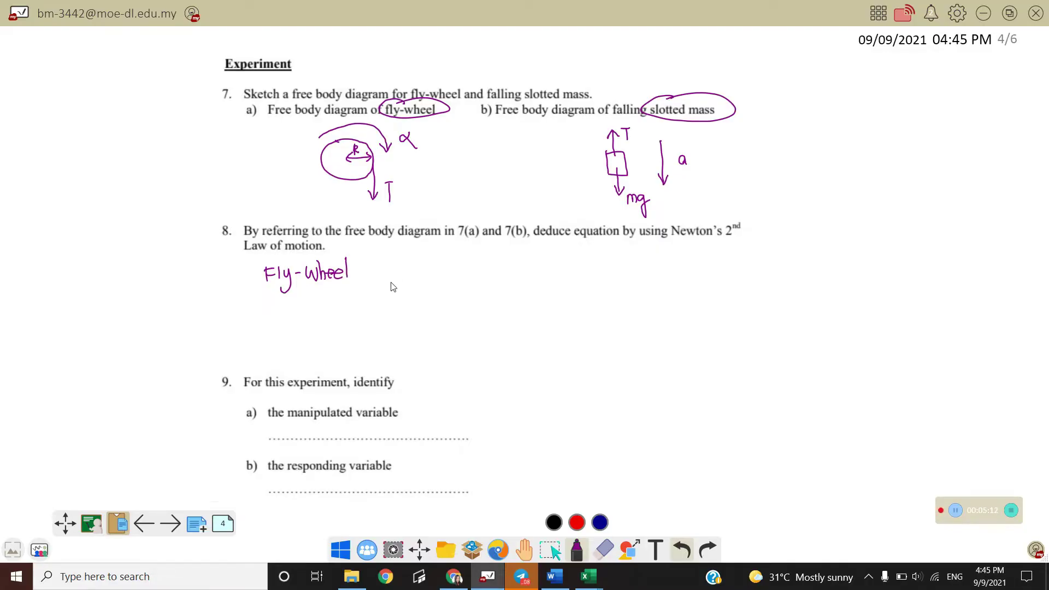
mouse_move(394, 263)
mouse_down()
mouse_move(382, 271)
mouse_move(395, 280)
mouse_up()
mouse_move(399, 263)
mouse_down()
mouse_move(412, 263)
mouse_move(405, 283)
mouse_move(424, 273)
mouse_up()
mouse_move(431, 263)
mouse_down()
mouse_move(440, 263)
mouse_move(435, 280)
mouse_up()
drag(431, 280, 441, 279)
drag(463, 265, 468, 281)
Step: Write the flywheel torque balance TR − τfriction = Iα
mouse_move(371, 297)
mouse_down()
mouse_move(383, 297)
mouse_move(379, 321)
mouse_move(435, 299)
mouse_move(435, 328)
mouse_move(478, 310)
mouse_up()
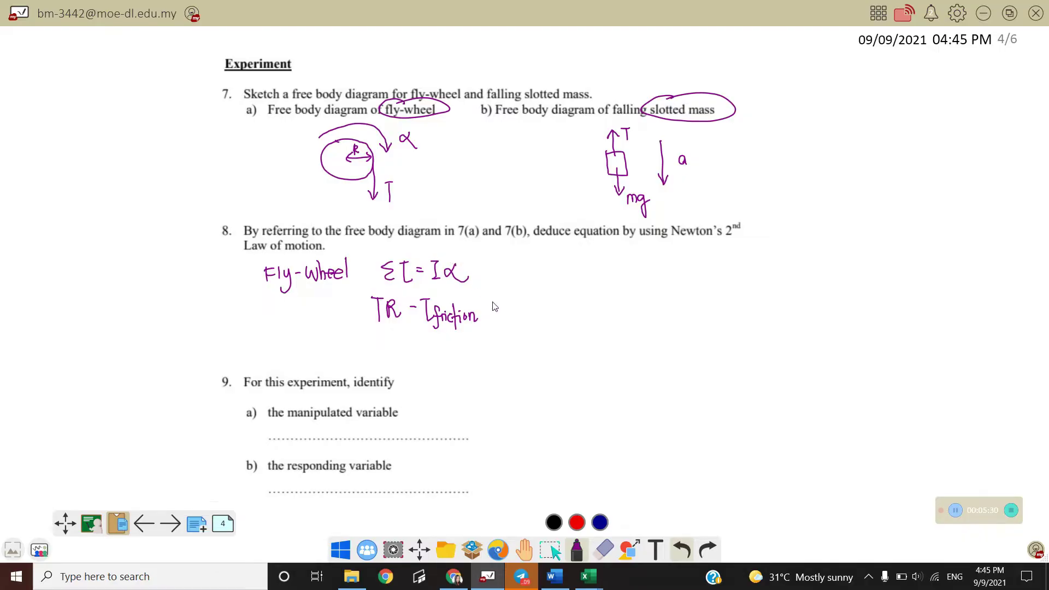
drag(482, 308, 491, 306)
mouse_move(501, 297)
mouse_down()
mouse_move(512, 297)
mouse_move(506, 314)
mouse_up()
drag(501, 315, 532, 316)
Step: Write the heading Slotted mass with the equation ΣF = ma
mouse_move(637, 257)
mouse_down()
mouse_move(630, 279)
mouse_move(647, 271)
mouse_up()
mouse_move(652, 256)
mouse_down()
mouse_move(653, 273)
mouse_move(657, 262)
mouse_up()
drag(659, 258, 661, 273)
drag(657, 265, 714, 271)
drag(731, 259, 725, 271)
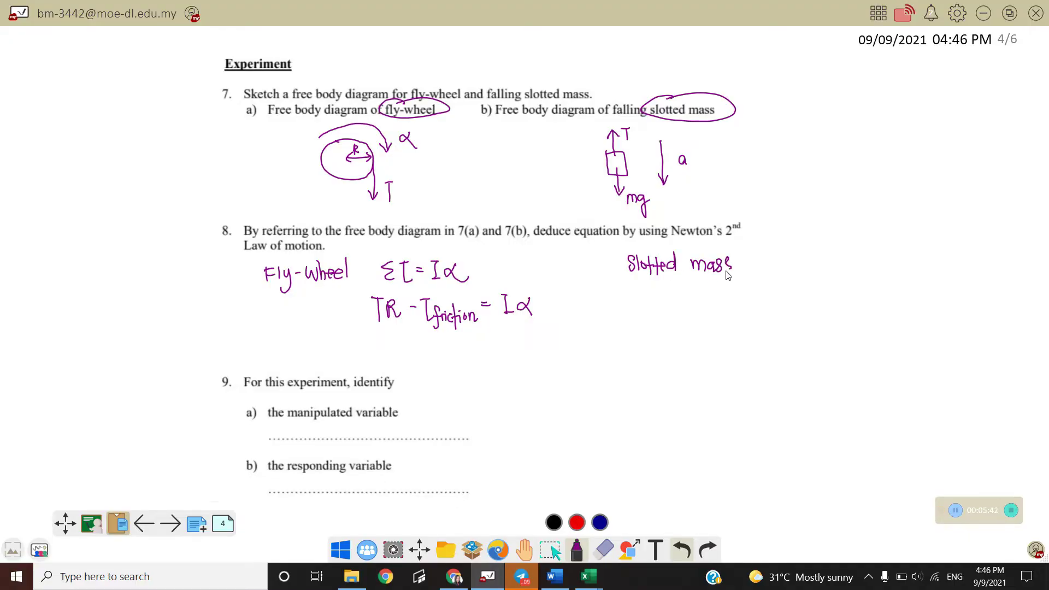
mouse_move(779, 254)
mouse_down()
mouse_move(772, 270)
mouse_move(786, 276)
mouse_up()
mouse_move(793, 254)
mouse_down()
mouse_move(792, 277)
mouse_move(807, 254)
mouse_up()
drag(793, 265, 823, 262)
drag(815, 269, 841, 271)
drag(850, 261, 853, 269)
Step: Write the slotted mass equation mg − T = ma and number the equations (1) and (2)
mouse_move(753, 309)
mouse_down()
mouse_move(778, 322)
mouse_move(809, 297)
mouse_up()
mouse_move(803, 298)
mouse_down()
mouse_move(801, 326)
mouse_move(830, 303)
mouse_up()
drag(818, 310, 830, 309)
mouse_move(836, 310)
mouse_down()
mouse_move(841, 299)
mouse_move(856, 310)
mouse_up()
drag(861, 302, 860, 310)
drag(558, 308, 590, 310)
drag(584, 300, 591, 298)
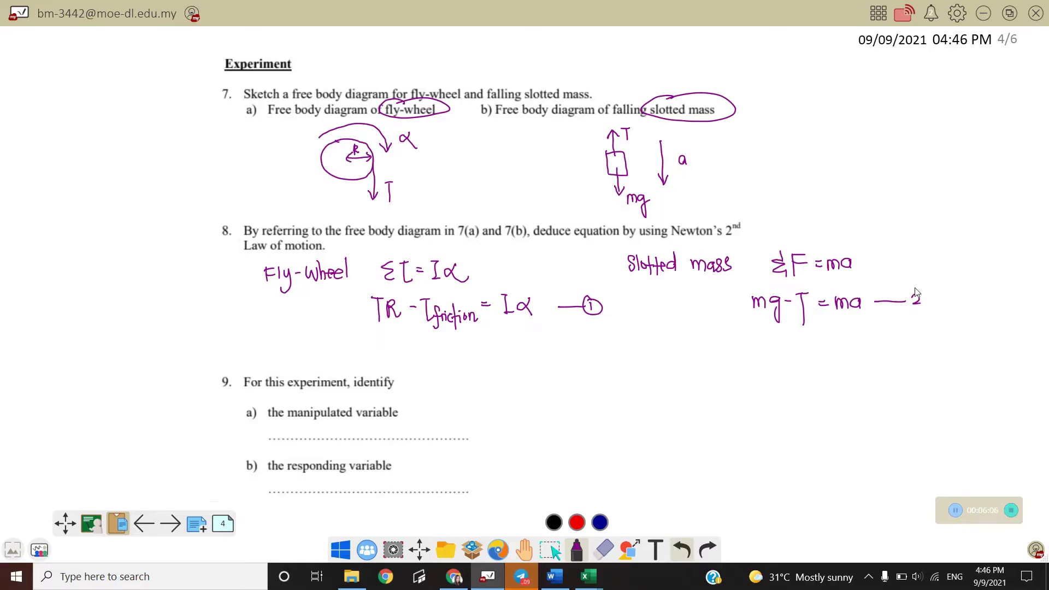